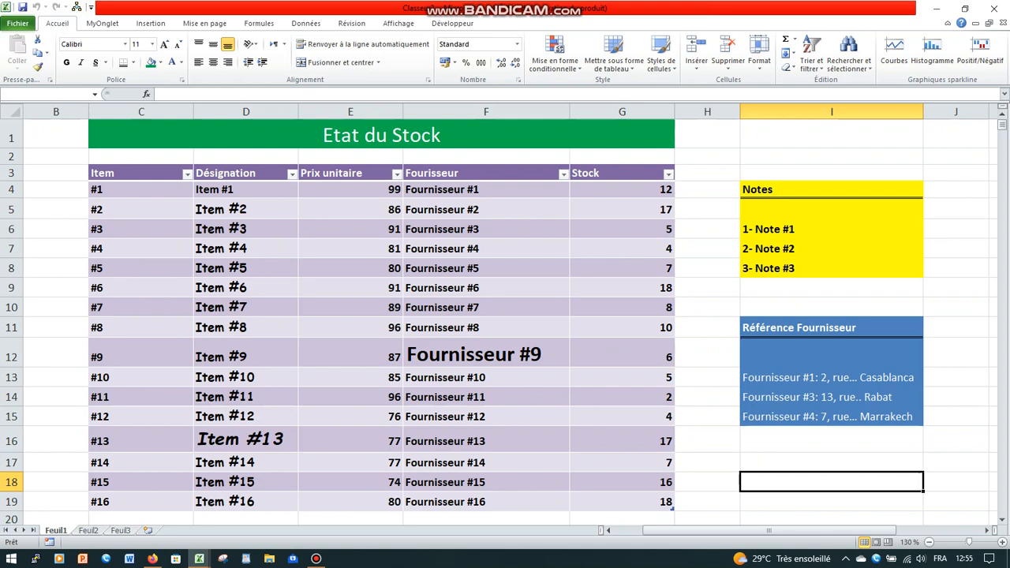
- Examine the formatting of the title, the Désignation column, the Fournisseur #9 cell, the Notes and Référence Fournisseur blocks, and the available fill colours
{"action": "left_click", "coordinate": [246, 112]}
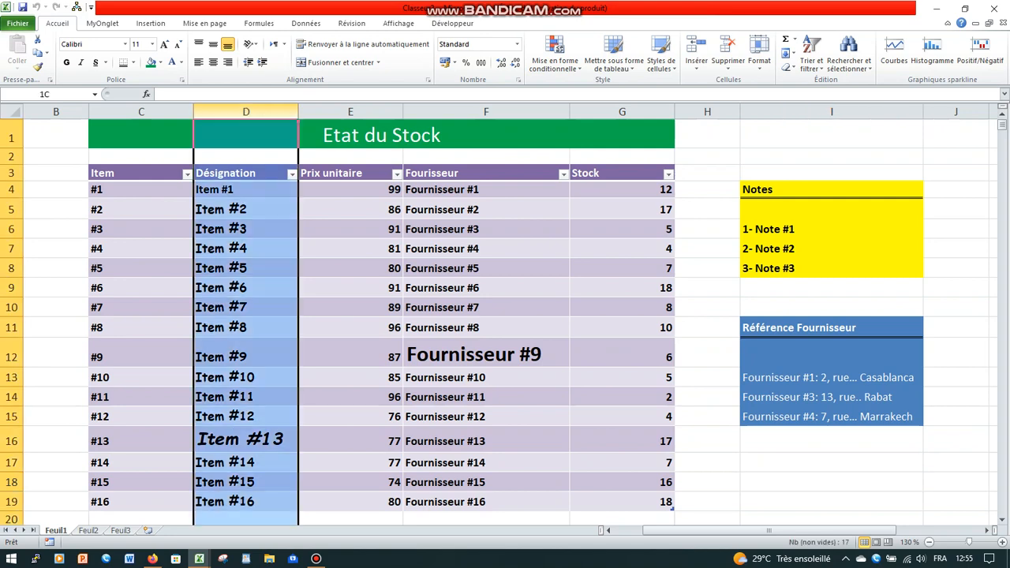
{"action": "left_click", "coordinate": [246, 268]}
{"action": "left_click", "coordinate": [243, 173]}
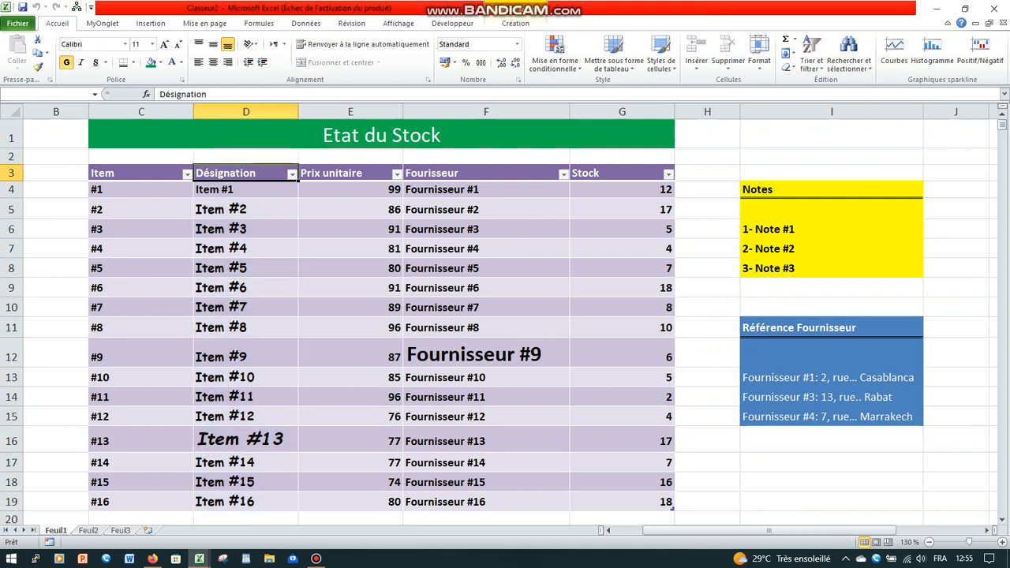
{"action": "left_click", "coordinate": [486, 354]}
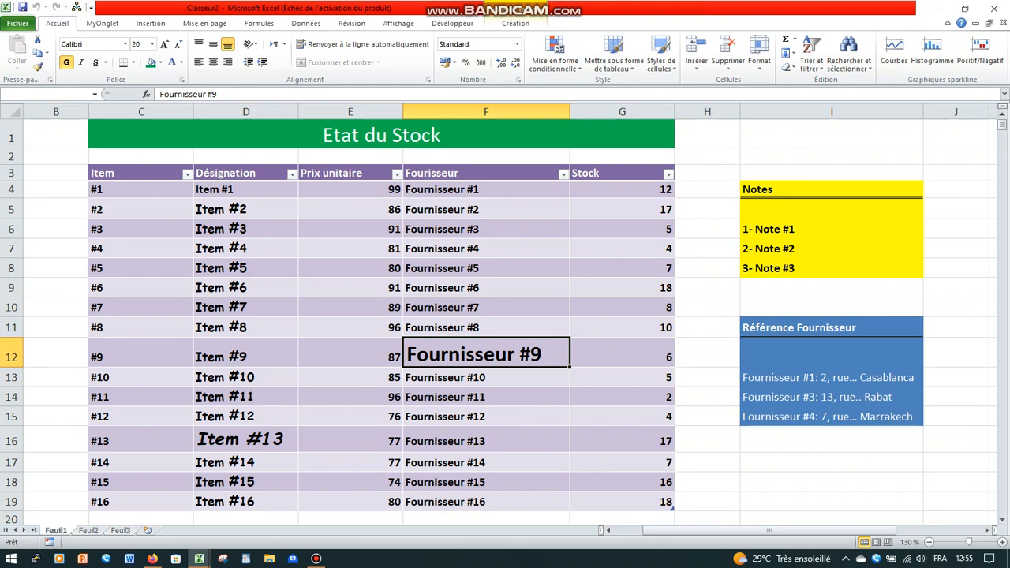
{"action": "left_click_drag", "start_coordinate": [831, 189], "coordinate": [830, 269]}
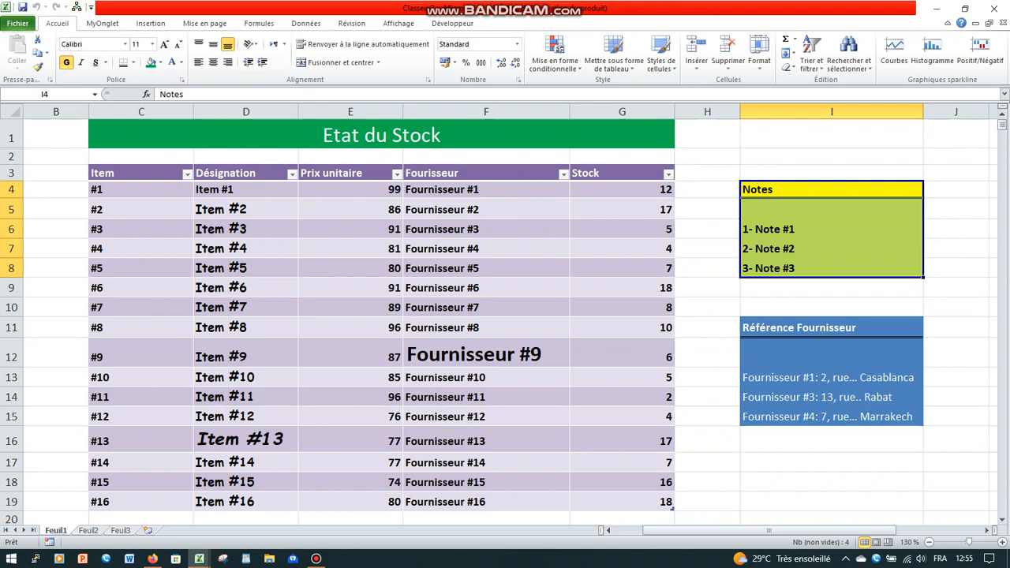
{"action": "left_click_drag", "start_coordinate": [830, 328], "coordinate": [830, 398]}
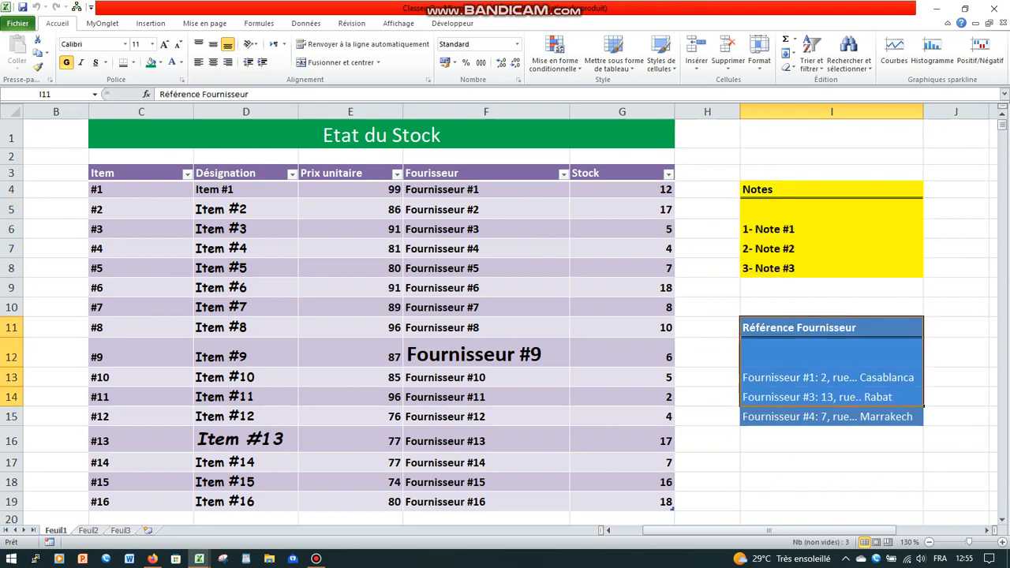
{"action": "left_click", "coordinate": [458, 135]}
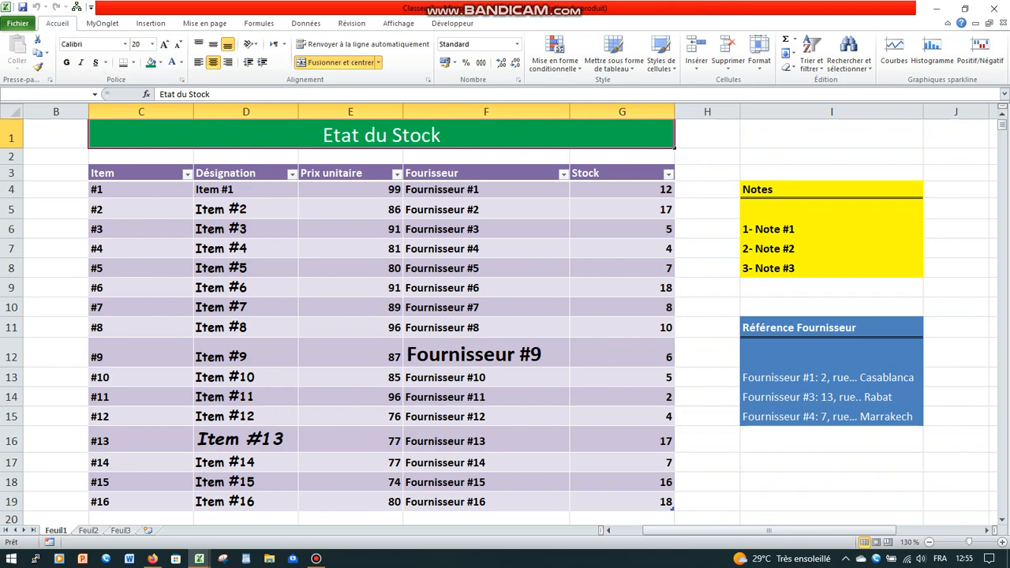
{"action": "left_click", "coordinate": [56, 172]}
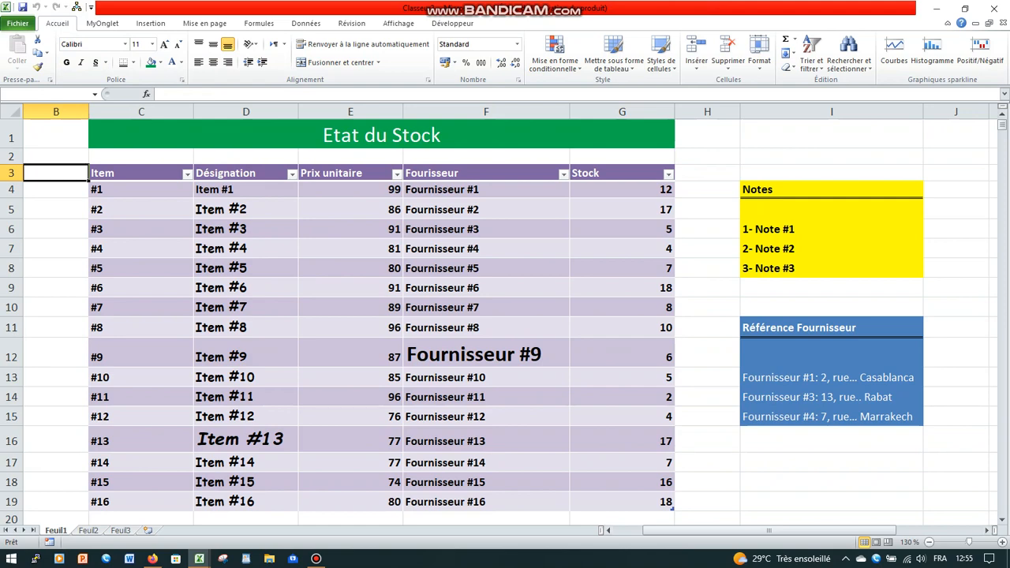
{"action": "left_click", "coordinate": [831, 482]}
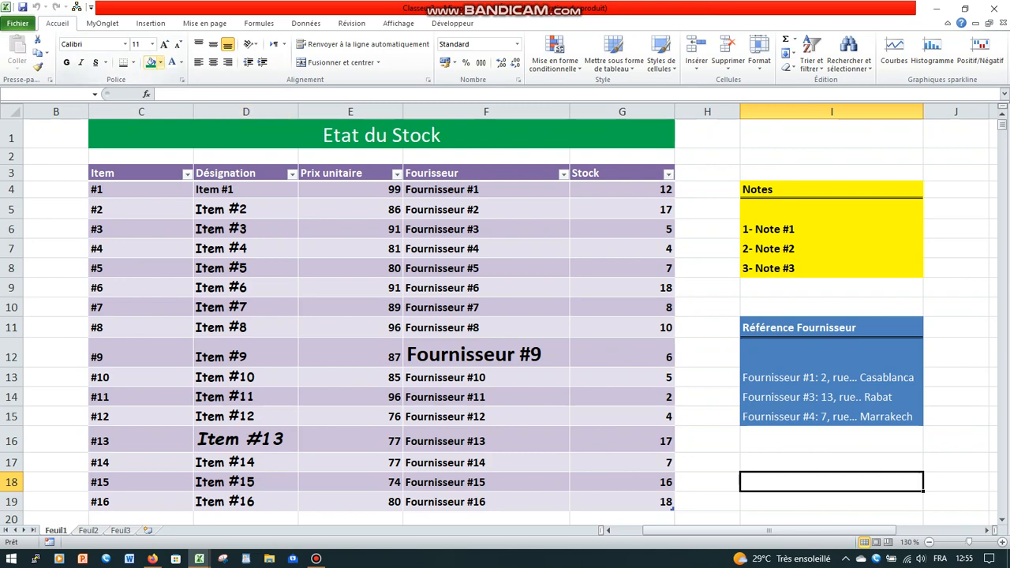
{"action": "left_click", "coordinate": [161, 63]}
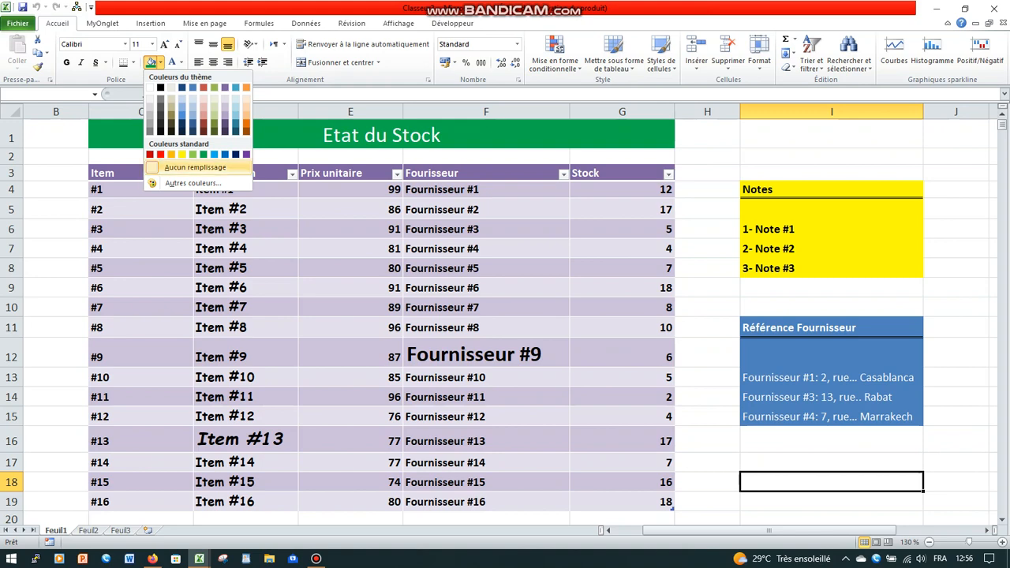
{"action": "key", "text": "Escape"}
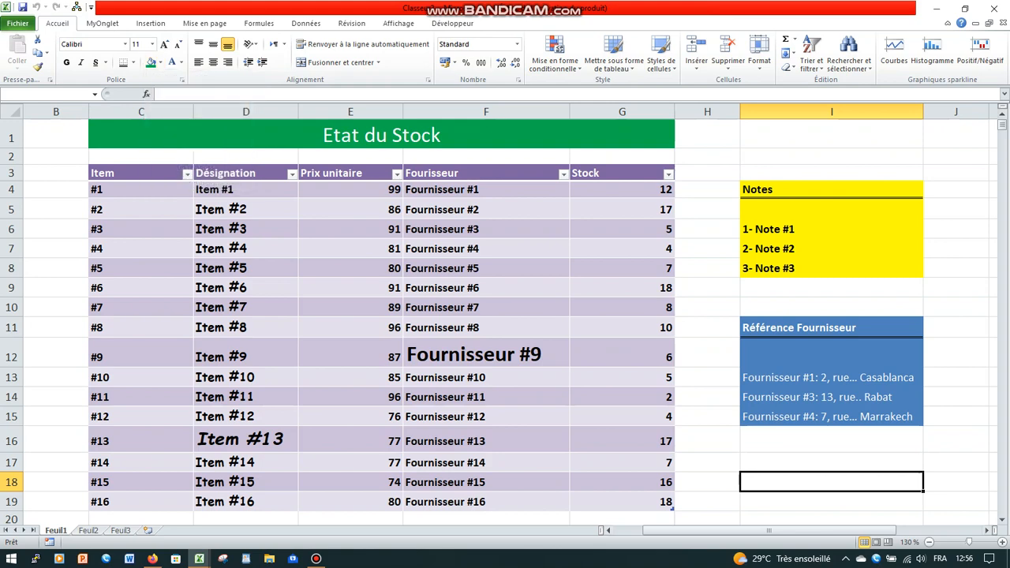
- Change the style of the stock table from purple to the light blue banded style
{"action": "left_click", "coordinate": [350, 288]}
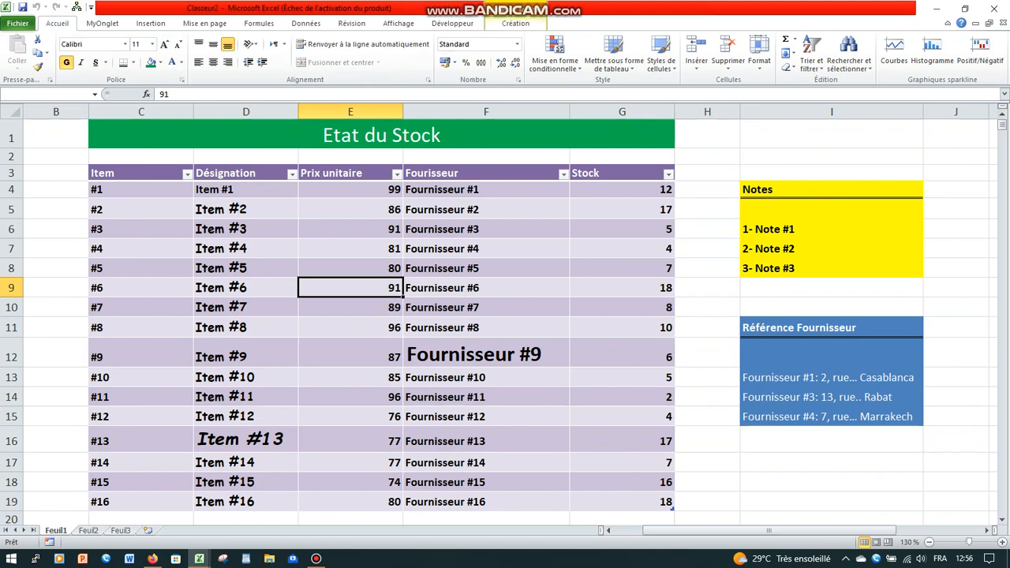
{"action": "left_click", "coordinate": [515, 23]}
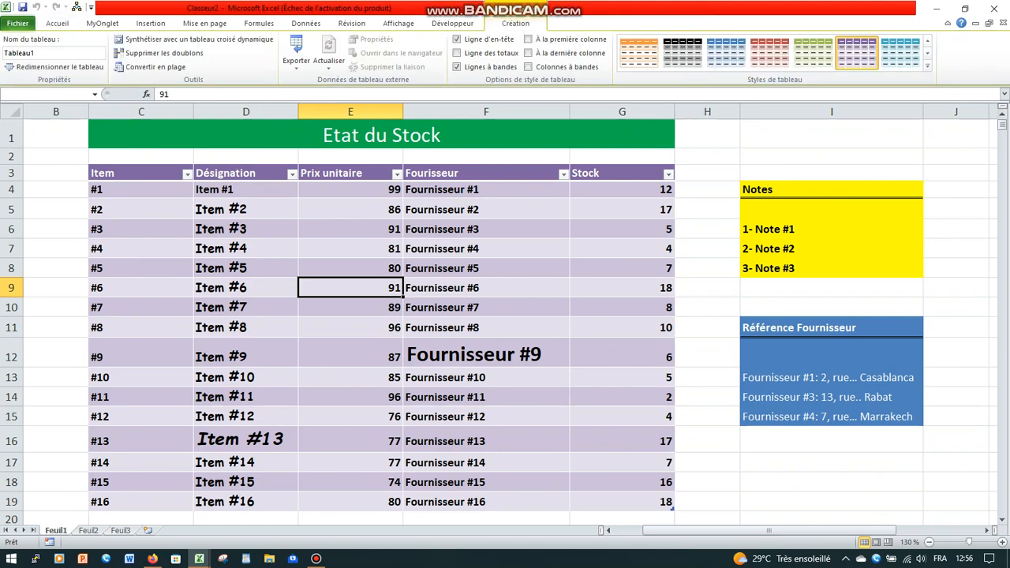
{"action": "left_click", "coordinate": [682, 52]}
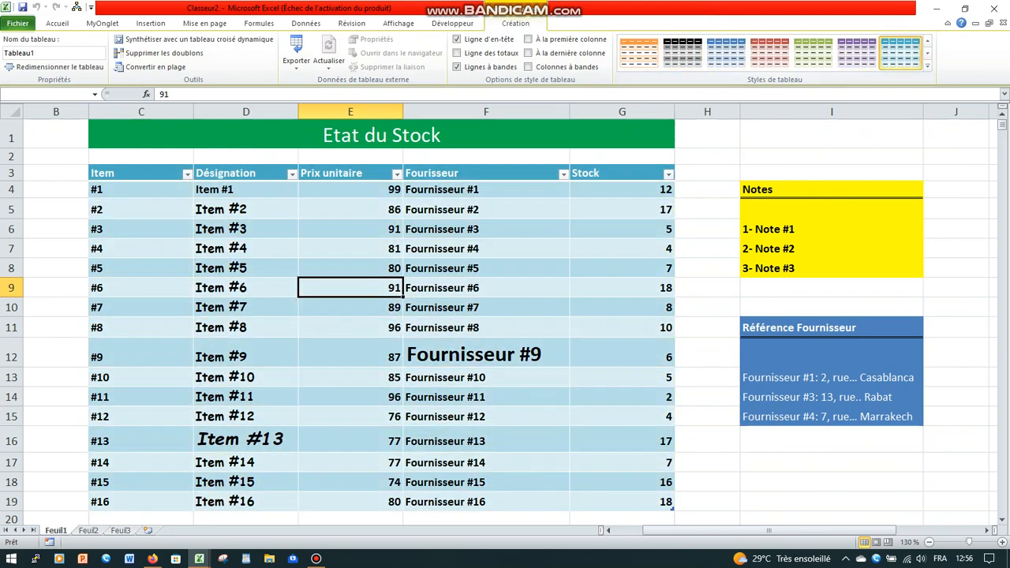
{"action": "left_click", "coordinate": [706, 269]}
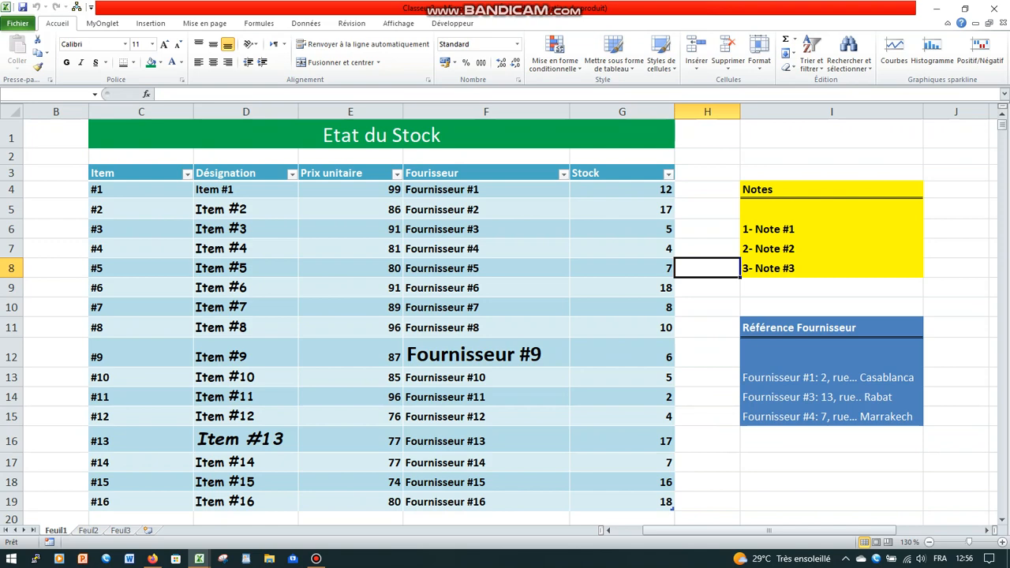
{"action": "key", "text": "ctrl+a"}
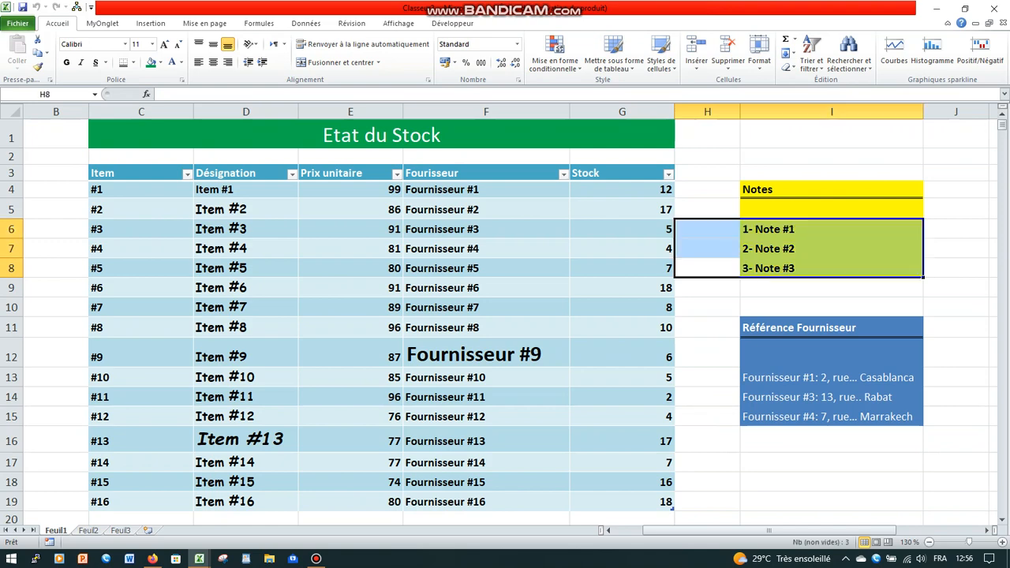
{"action": "left_click", "coordinate": [707, 353]}
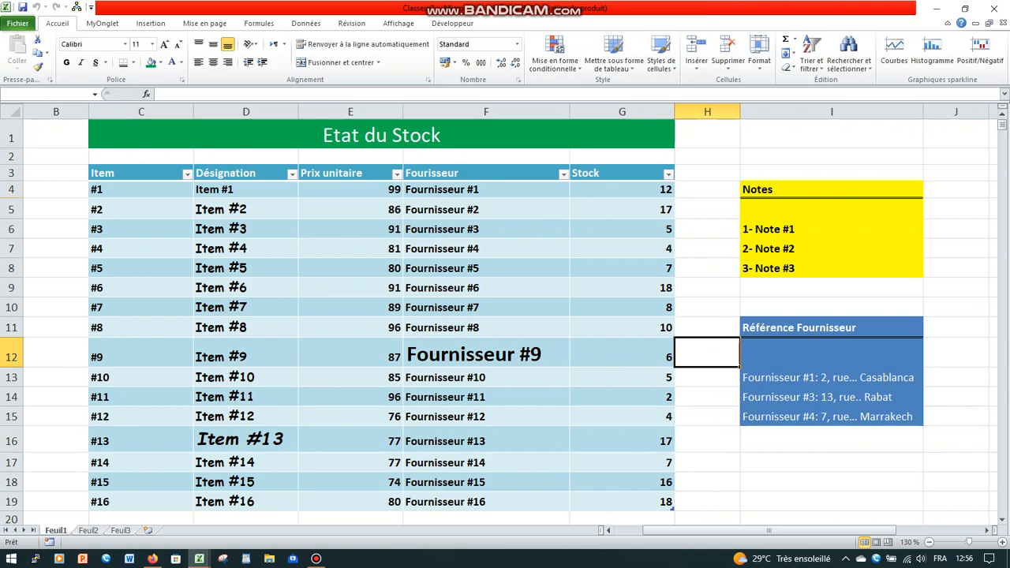
{"action": "left_click", "coordinate": [707, 462]}
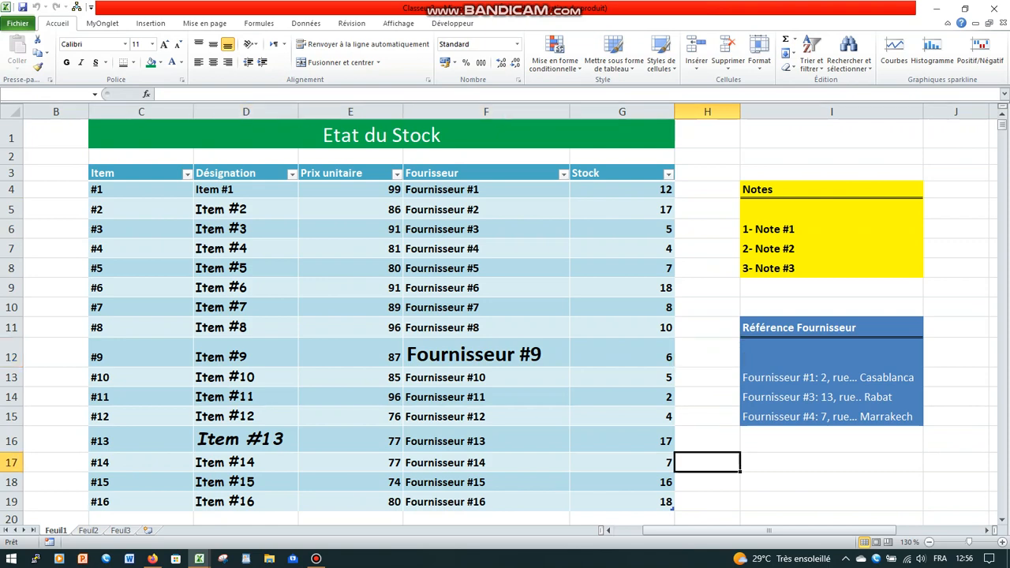
{"action": "left_click_drag", "start_coordinate": [831, 190], "coordinate": [834, 251]}
{"action": "left_click_drag", "start_coordinate": [834, 258], "coordinate": [836, 271]}
{"action": "key", "text": "Escape"}
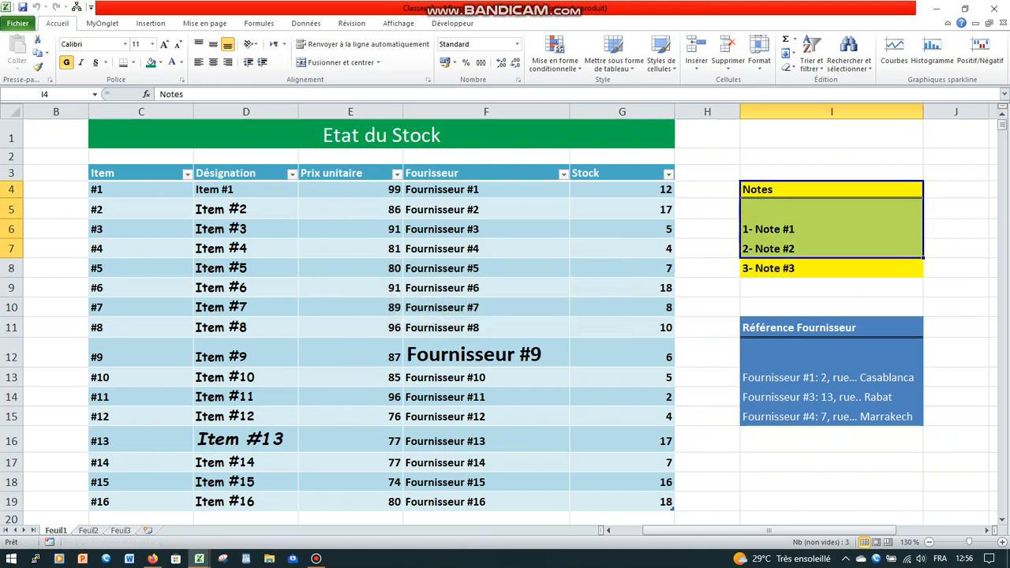
{"action": "left_click", "coordinate": [707, 173]}
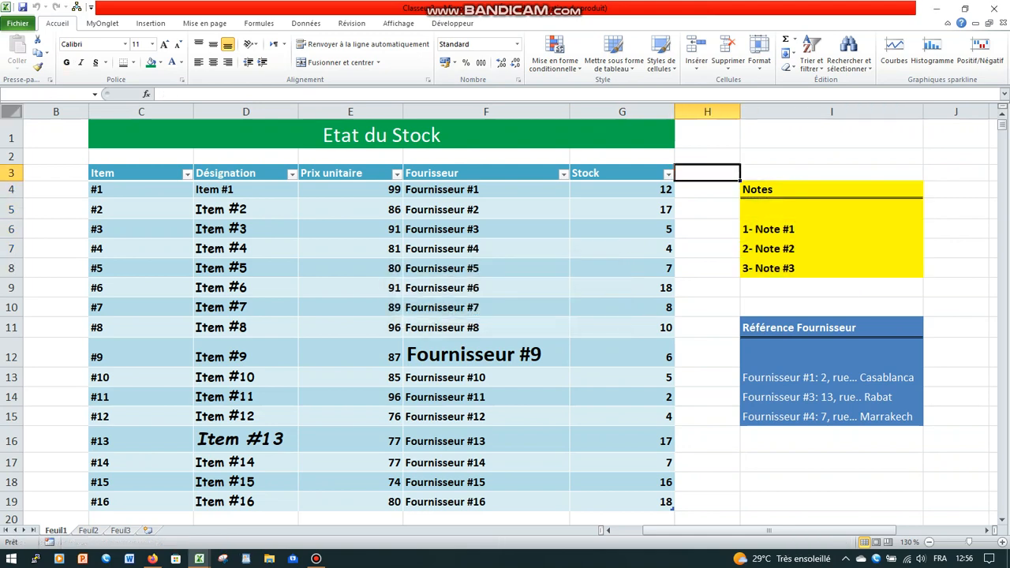
{"action": "left_click", "coordinate": [707, 249]}
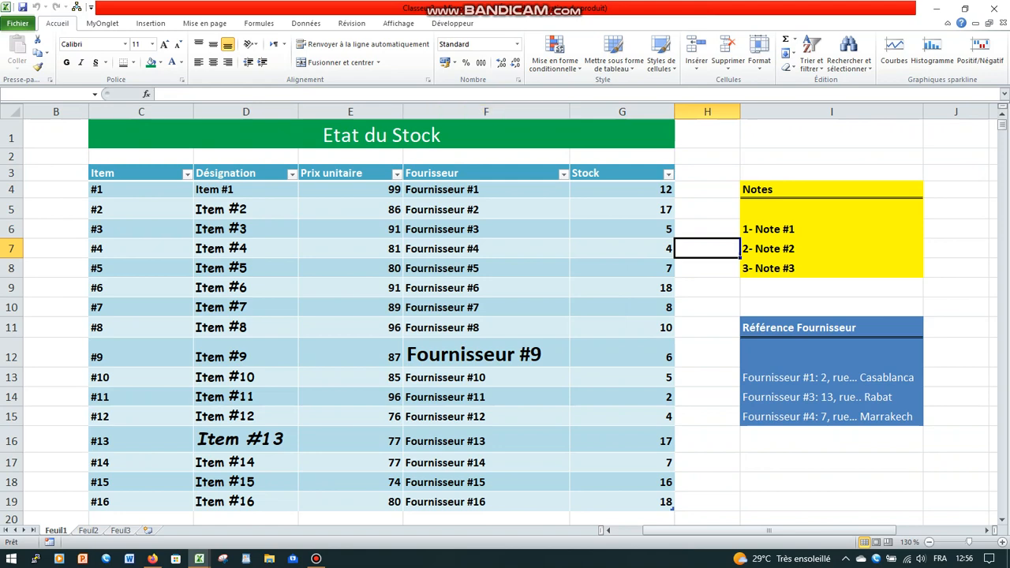
- Clear only the formats of the Notes block in I4:I8, keeping its text, and check the cleared cells
{"action": "left_click_drag", "start_coordinate": [820, 189], "coordinate": [821, 268]}
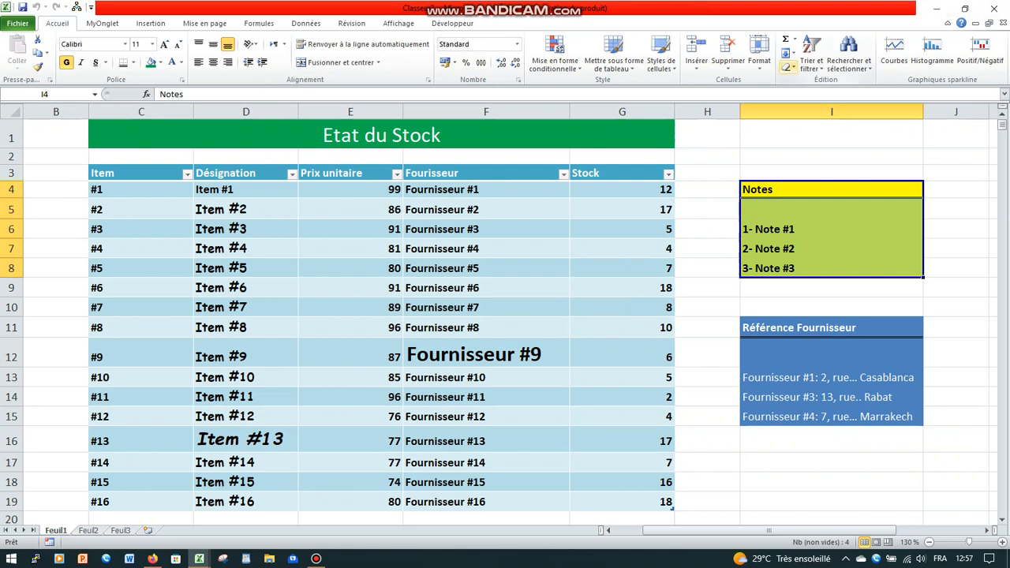
{"action": "left_click", "coordinate": [789, 68]}
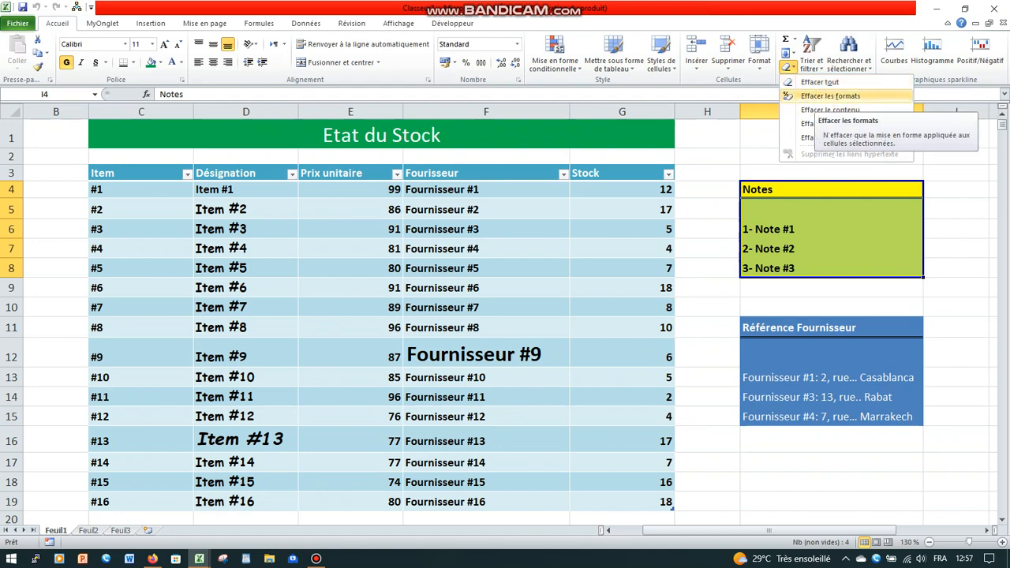
{"action": "left_click", "coordinate": [828, 96]}
{"action": "left_click", "coordinate": [831, 286]}
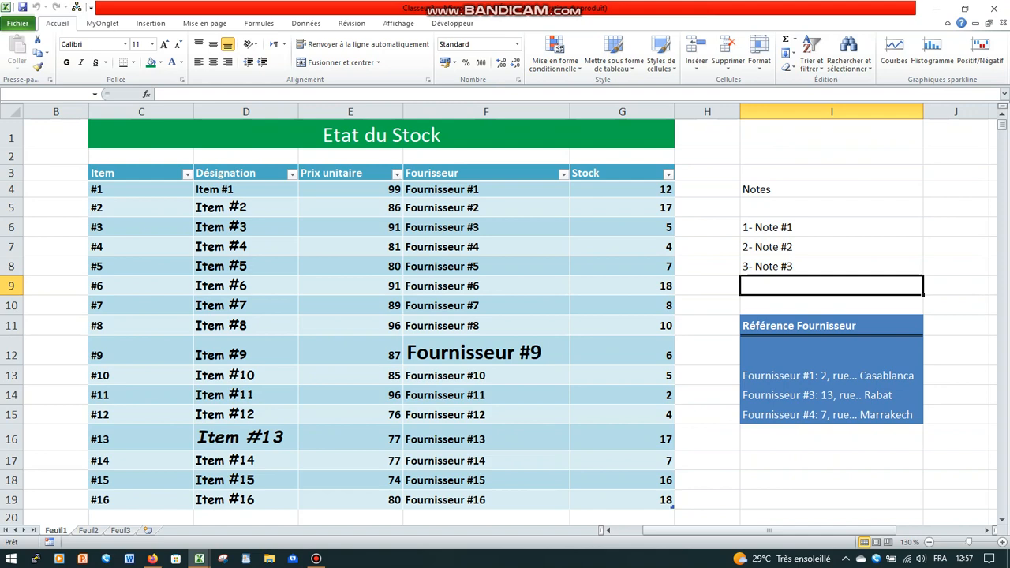
{"action": "left_click", "coordinate": [831, 190]}
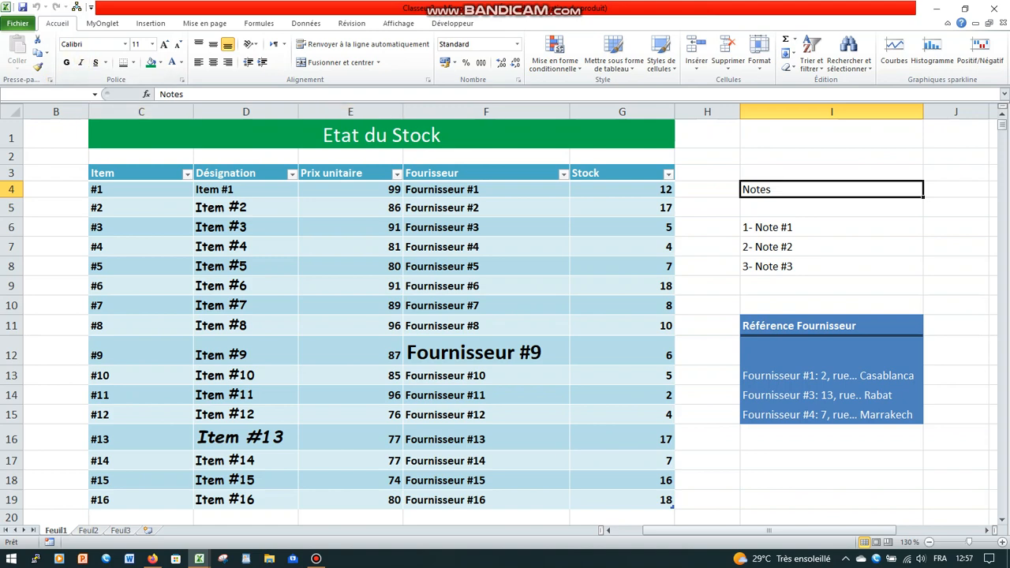
{"action": "left_click", "coordinate": [832, 266]}
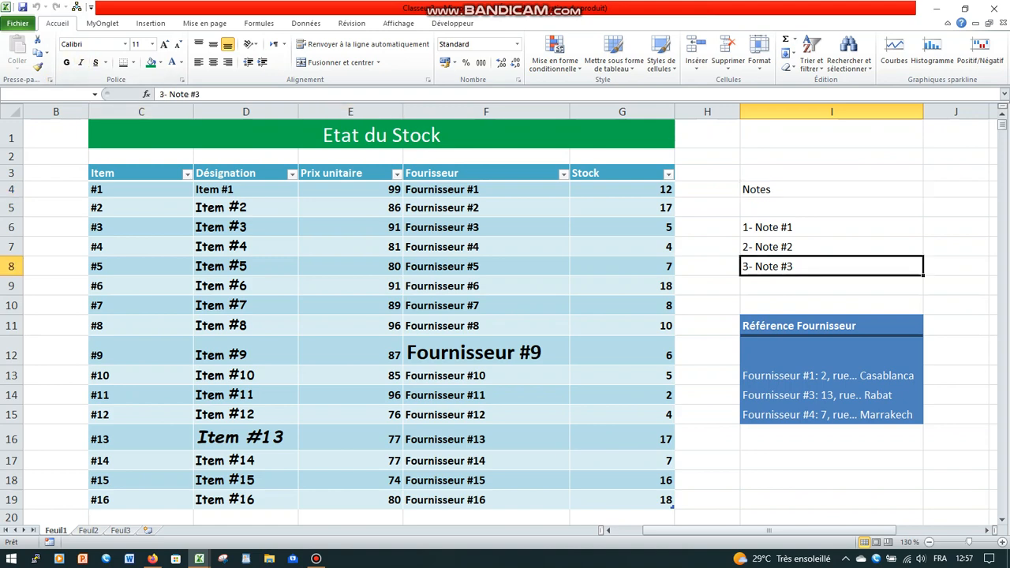
{"action": "key", "text": "shift+Up"}
{"action": "key", "text": "shift+Up"}
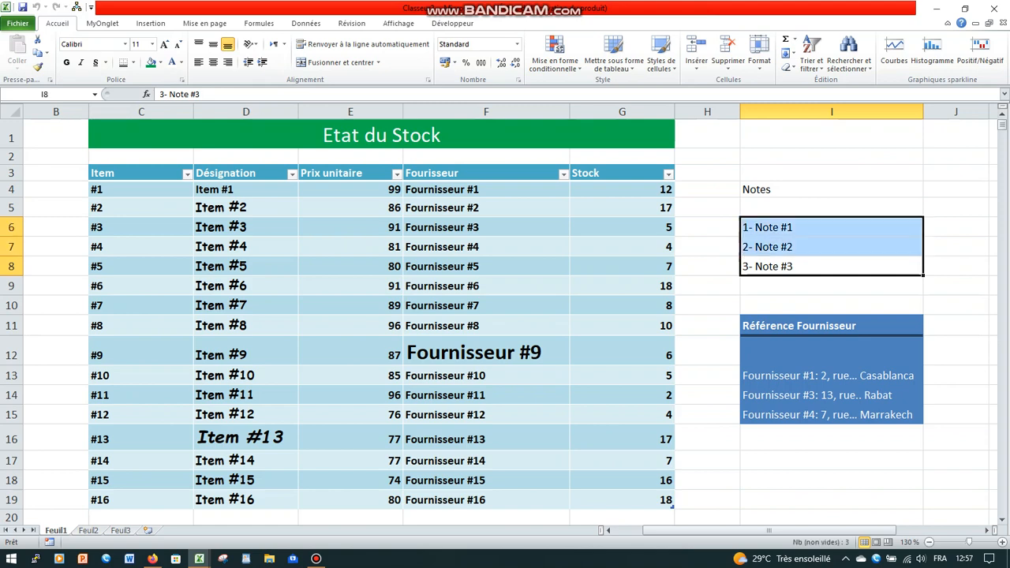
{"action": "left_click", "coordinate": [831, 156]}
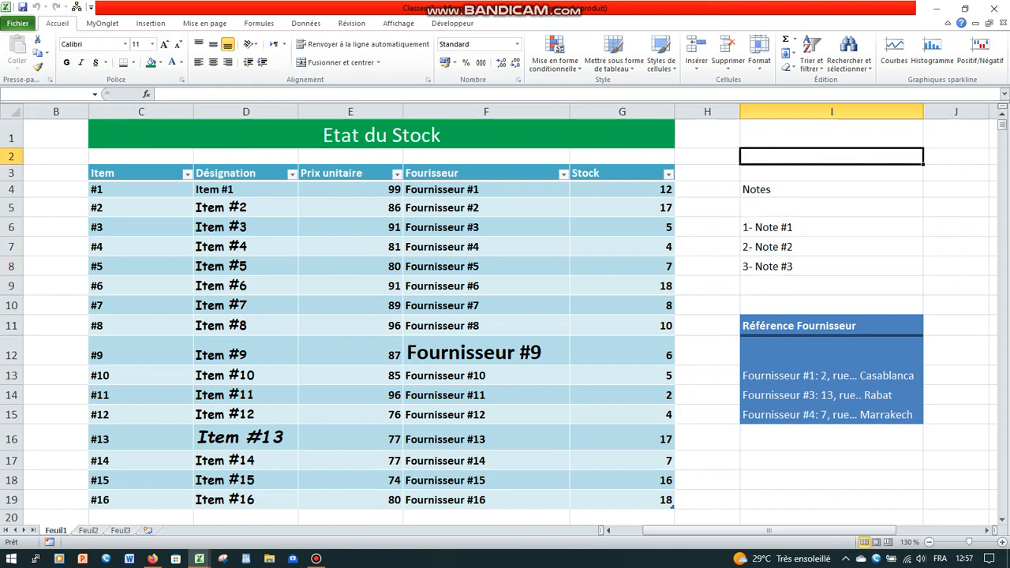
- Clear the formats of the entire Feuil1 worksheet while keeping all of its contents
{"action": "left_click", "coordinate": [11, 111]}
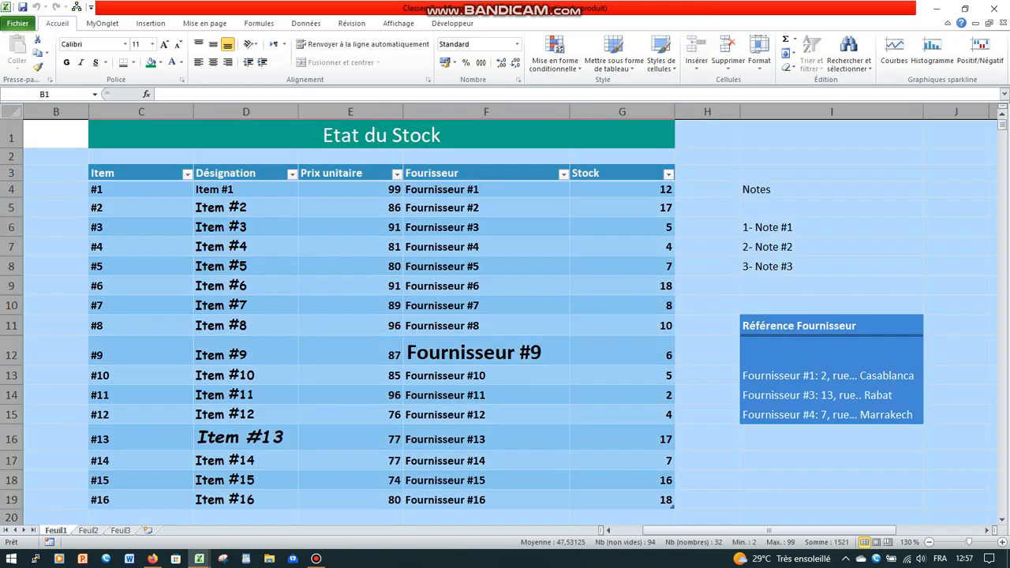
{"action": "left_click", "coordinate": [787, 67]}
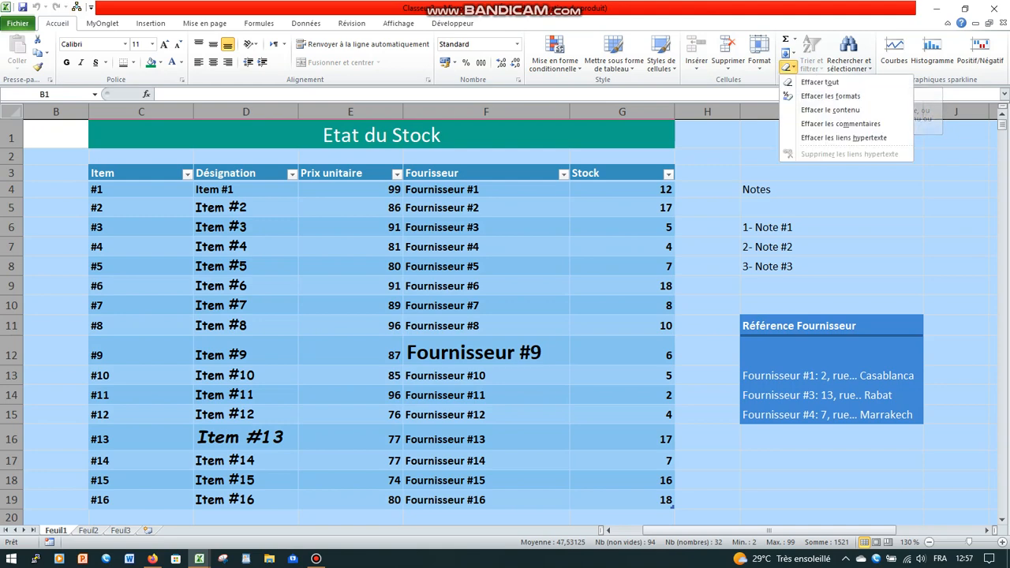
{"action": "left_click", "coordinate": [830, 97]}
{"action": "left_click", "coordinate": [621, 292]}
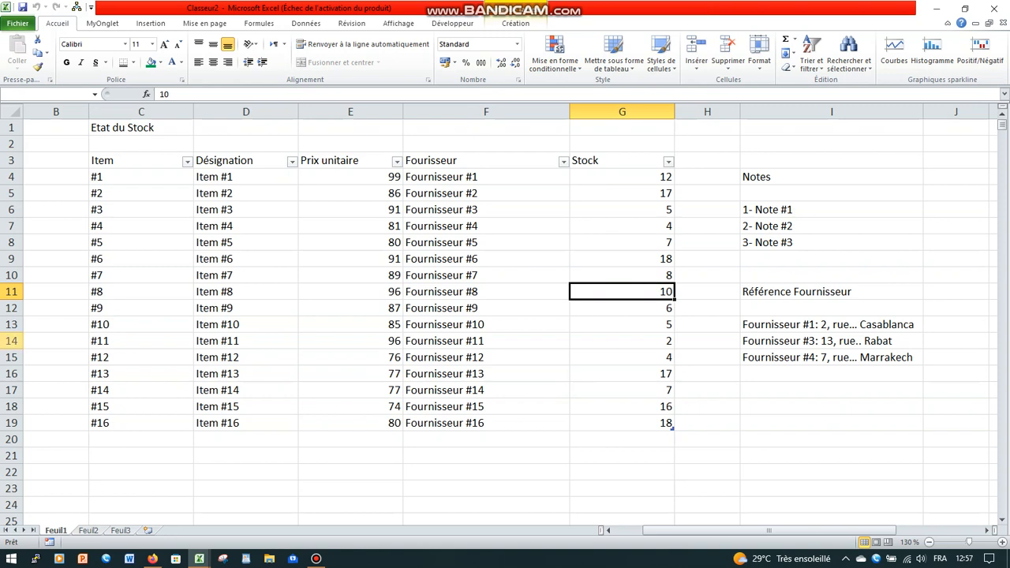
{"action": "left_click", "coordinate": [245, 259]}
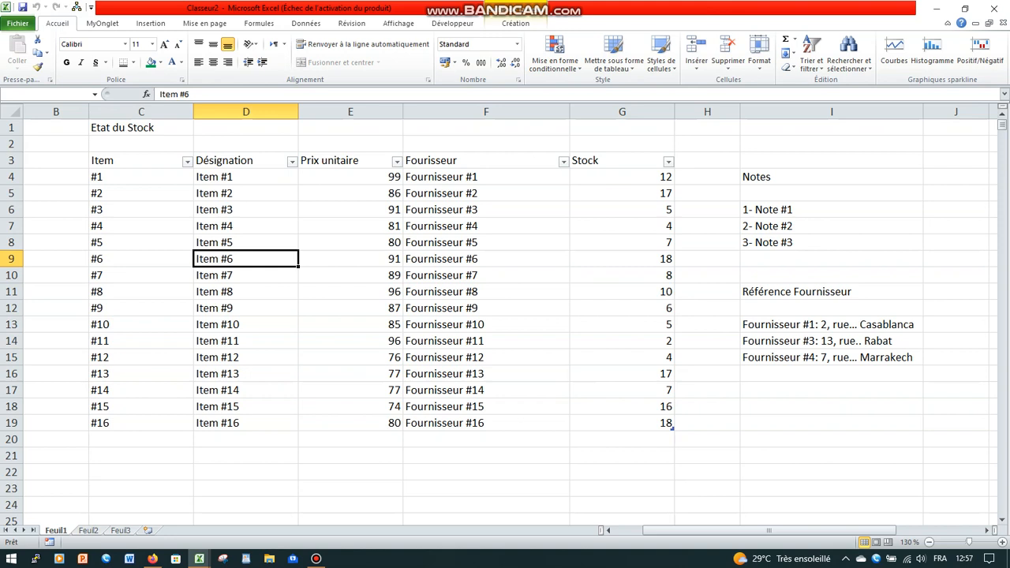
- Check the filter options of the Prix unitaire column
{"action": "left_click", "coordinate": [396, 161]}
{"action": "left_click", "coordinate": [321, 395]}
{"action": "left_click", "coordinate": [486, 292]}
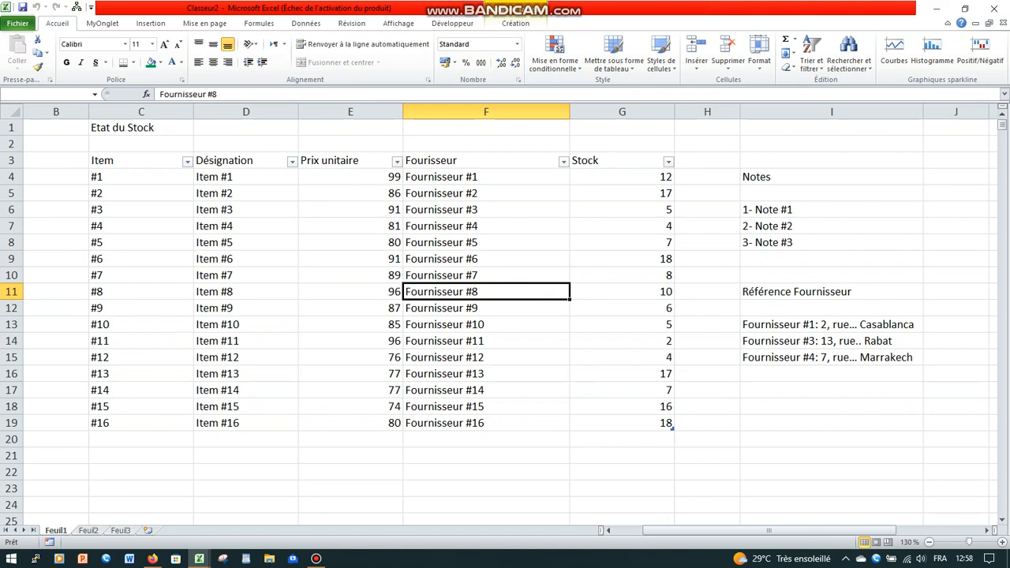
{"action": "left_click", "coordinate": [316, 558]}
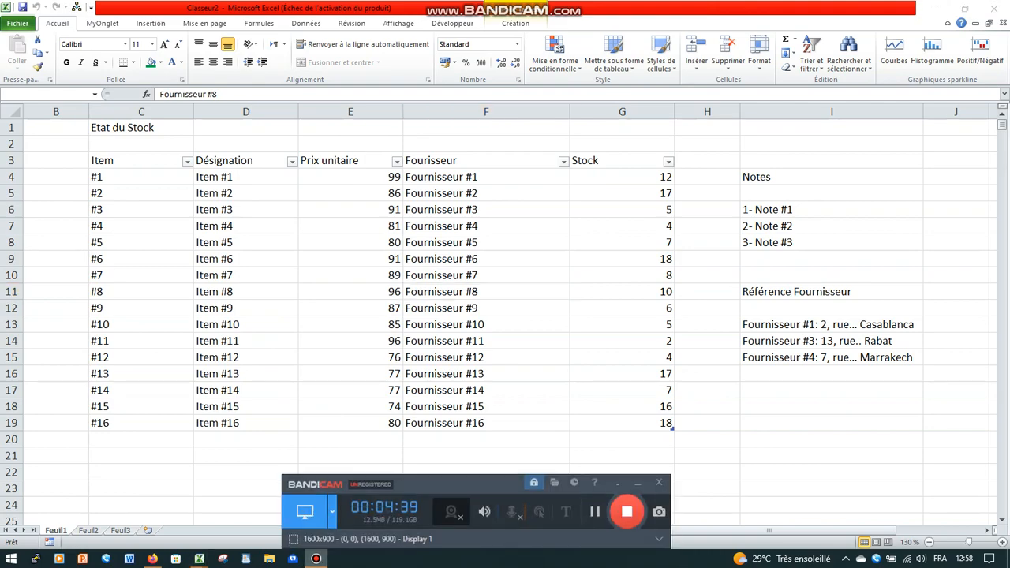